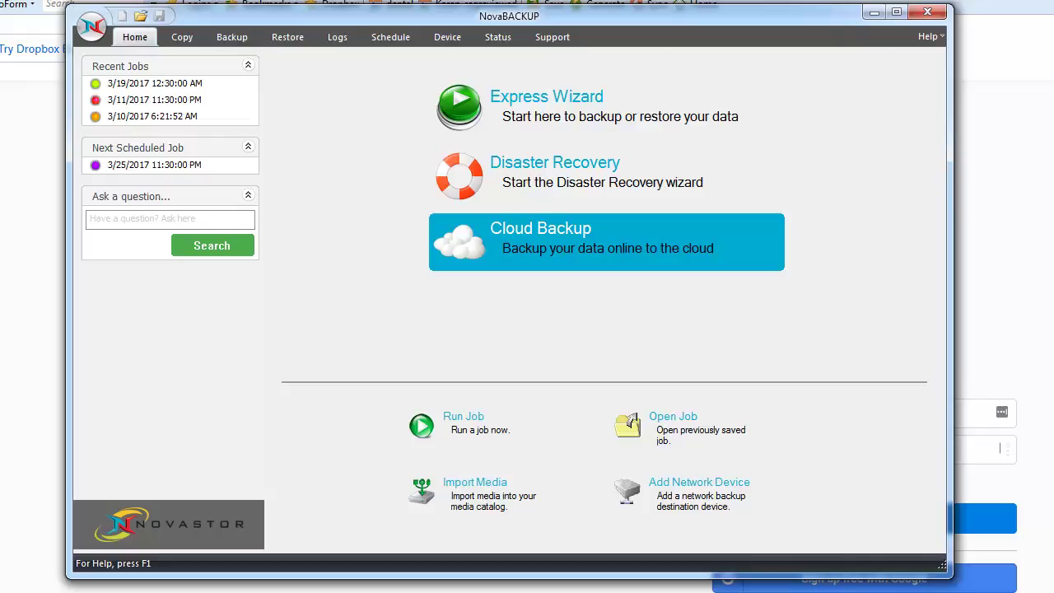
- Show the computer's drives in Windows Explorer and open Local Disk (F:) to view the stored backup files
{"action": "left_click_drag", "start_coordinate": [1046, 58], "coordinate": [394, 23]}
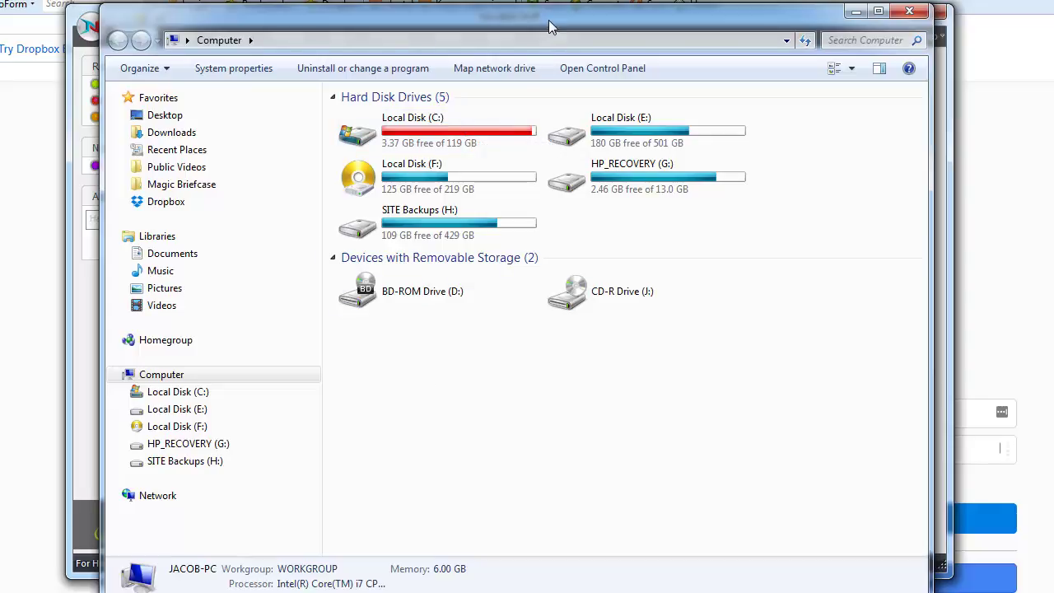
{"action": "mouse_move", "coordinate": [550, 27]}
{"action": "left_mouse_down"}
{"action": "mouse_move", "coordinate": [525, 105]}
{"action": "mouse_move", "coordinate": [523, 173]}
{"action": "mouse_move", "coordinate": [572, 68]}
{"action": "mouse_move", "coordinate": [577, 33]}
{"action": "mouse_move", "coordinate": [567, 19]}
{"action": "left_mouse_up"}
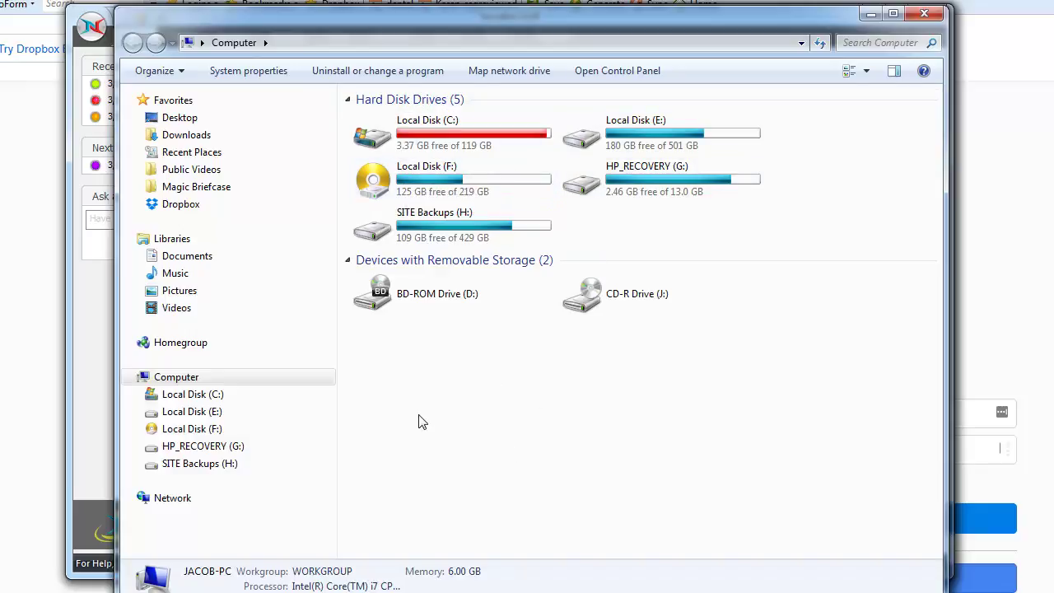
{"action": "left_click", "coordinate": [467, 191]}
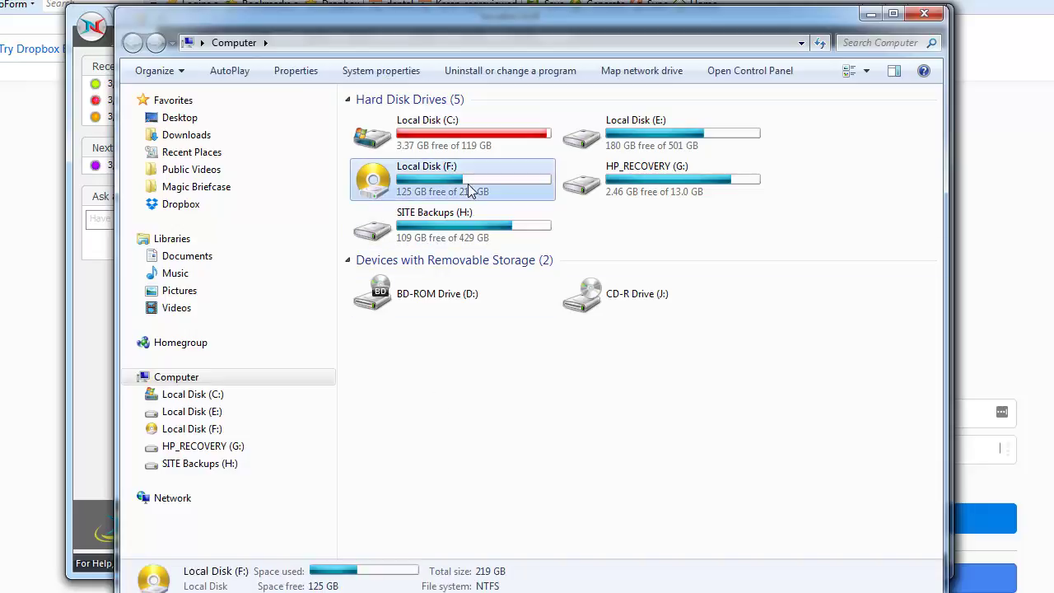
{"action": "double_click", "coordinate": [420, 190]}
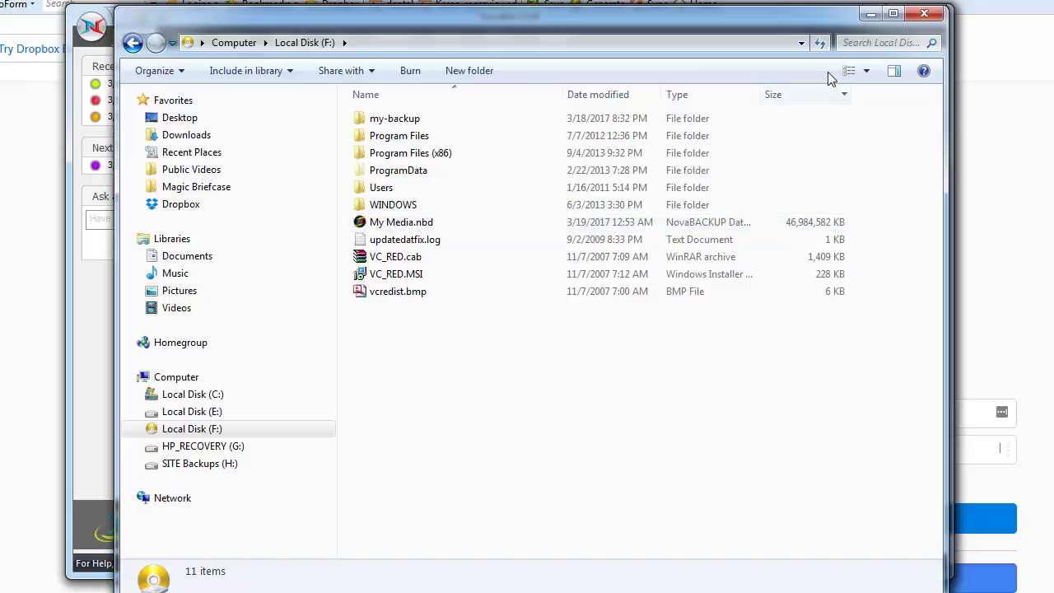
{"action": "left_click", "coordinate": [871, 14]}
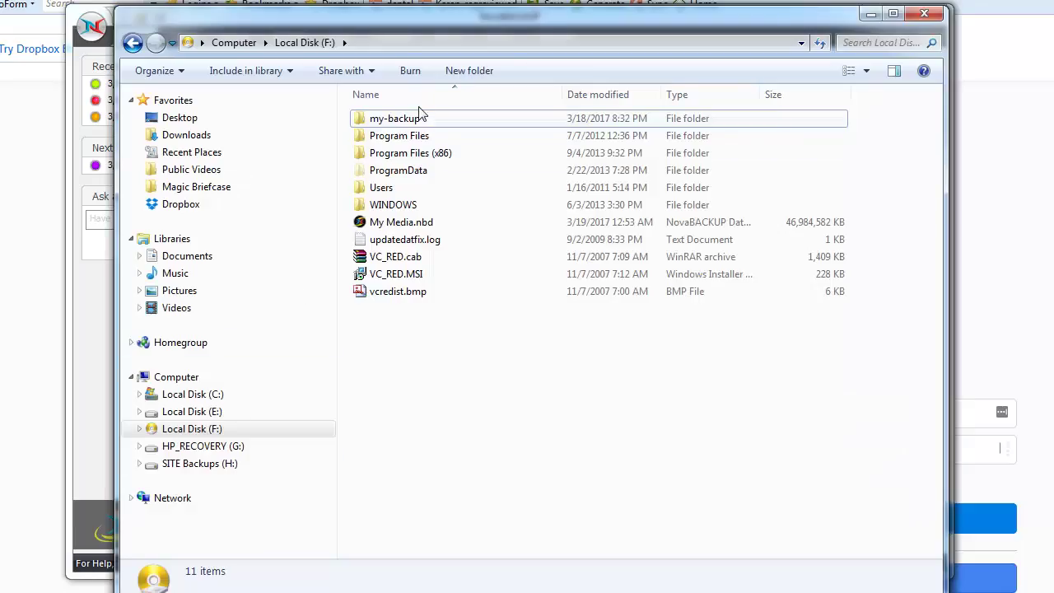
- Return to the Computer drive overview, compare the free space of drives C: and F:, and minimize the window
{"action": "left_click", "coordinate": [235, 43]}
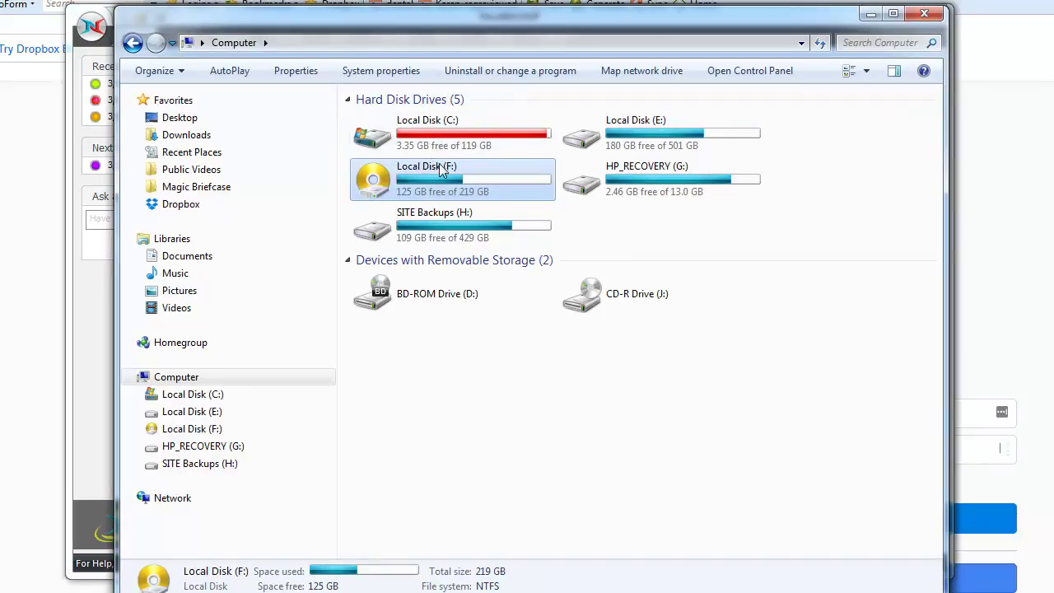
{"action": "mouse_move", "coordinate": [459, 179]}
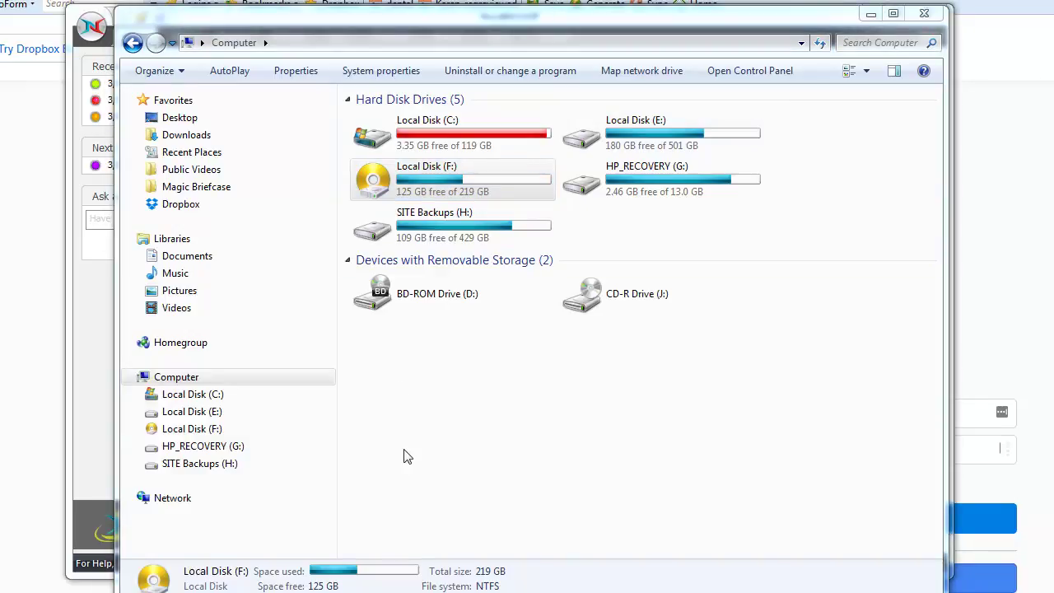
{"action": "left_click", "coordinate": [418, 462]}
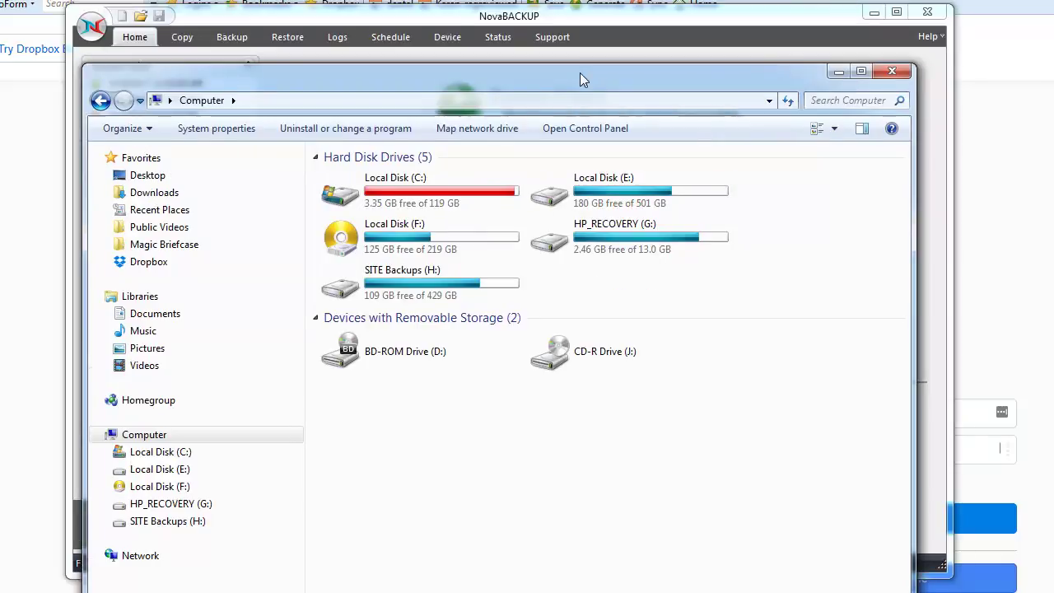
{"action": "left_click_drag", "start_coordinate": [547, 91], "coordinate": [616, 37]}
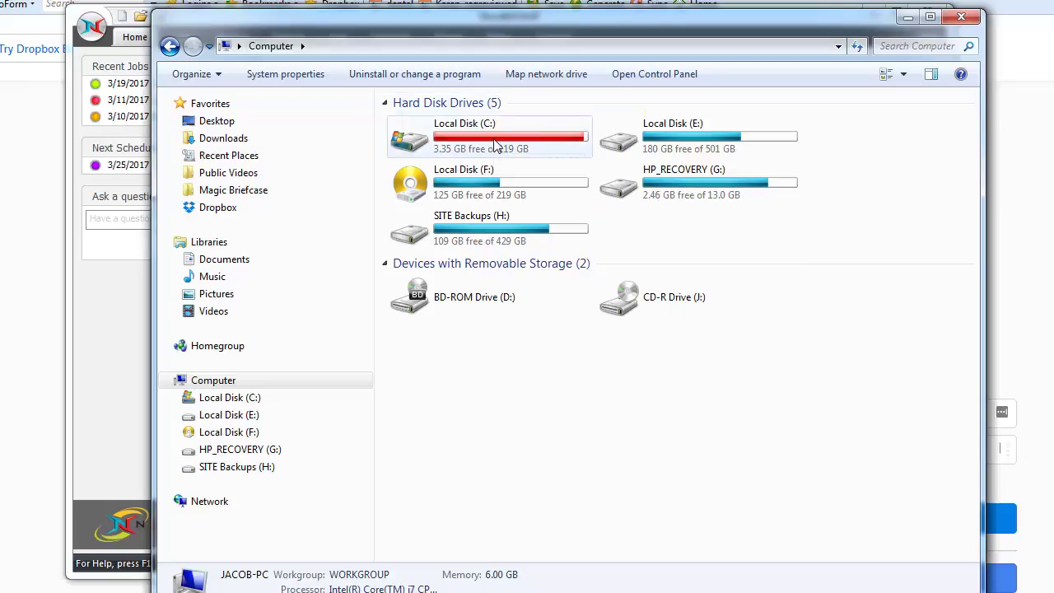
{"action": "mouse_move", "coordinate": [499, 142]}
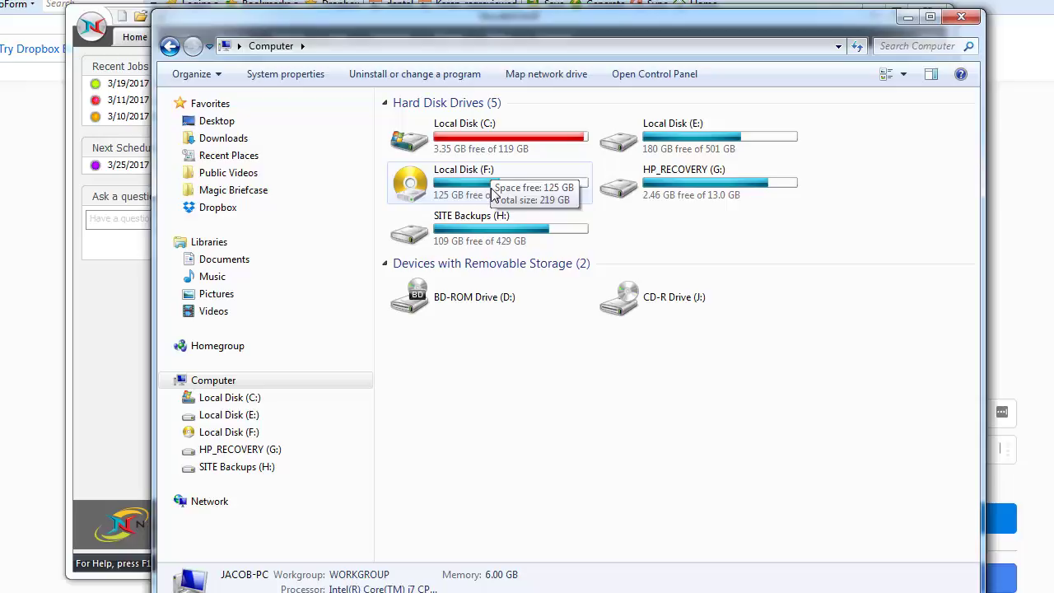
{"action": "left_click_drag", "start_coordinate": [548, 35], "coordinate": [576, 98]}
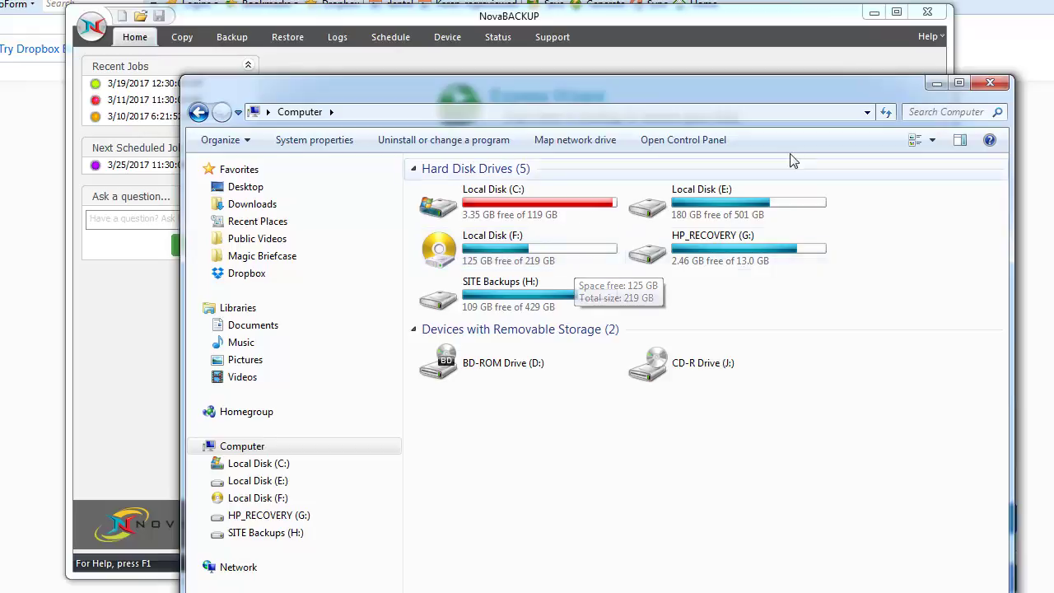
{"action": "left_click", "coordinate": [937, 83]}
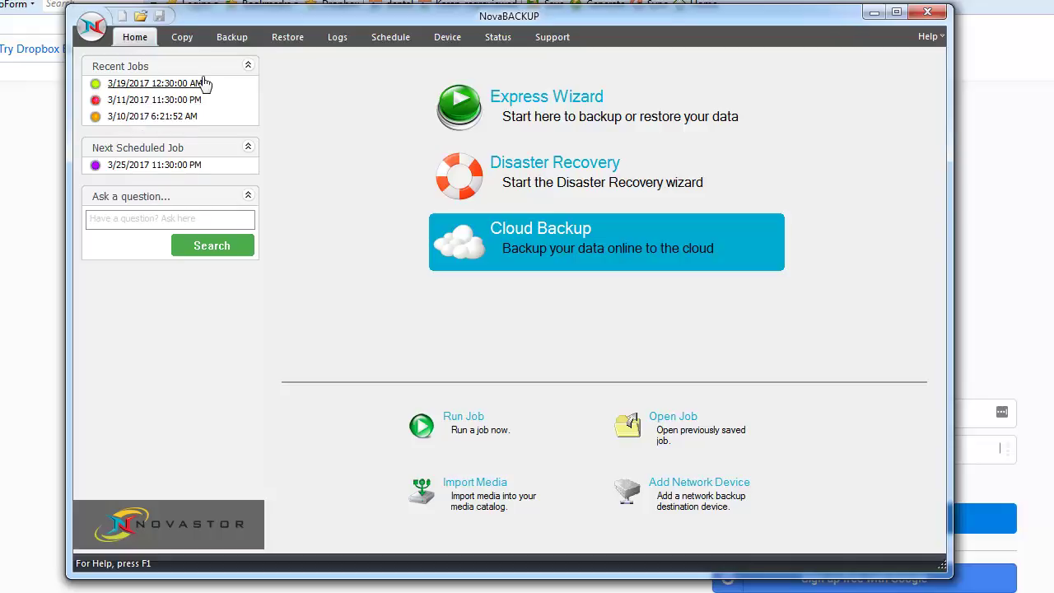
- Open the c-backup job in NovaBACKUP and examine its selected source drives and backup destination
{"action": "left_click", "coordinate": [243, 37]}
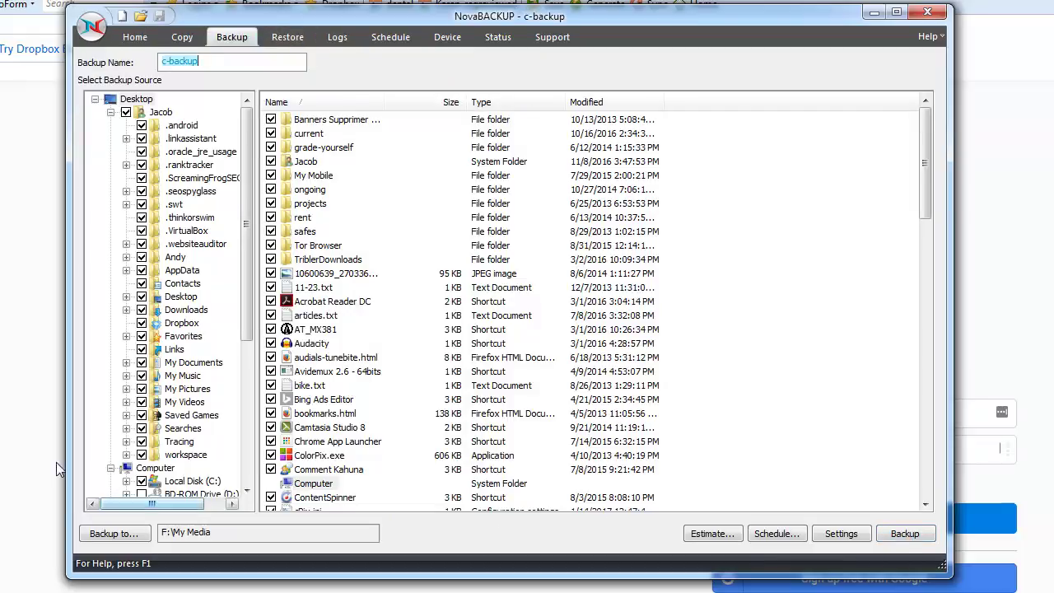
{"action": "left_click_drag", "start_coordinate": [252, 154], "coordinate": [251, 273]}
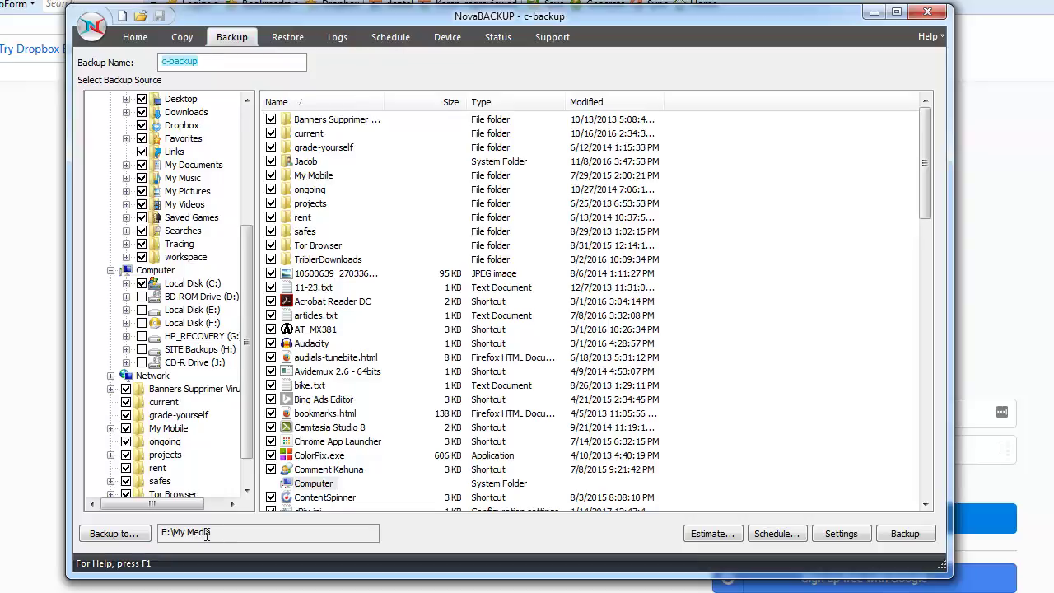
{"action": "left_click_drag", "start_coordinate": [218, 532], "coordinate": [165, 536]}
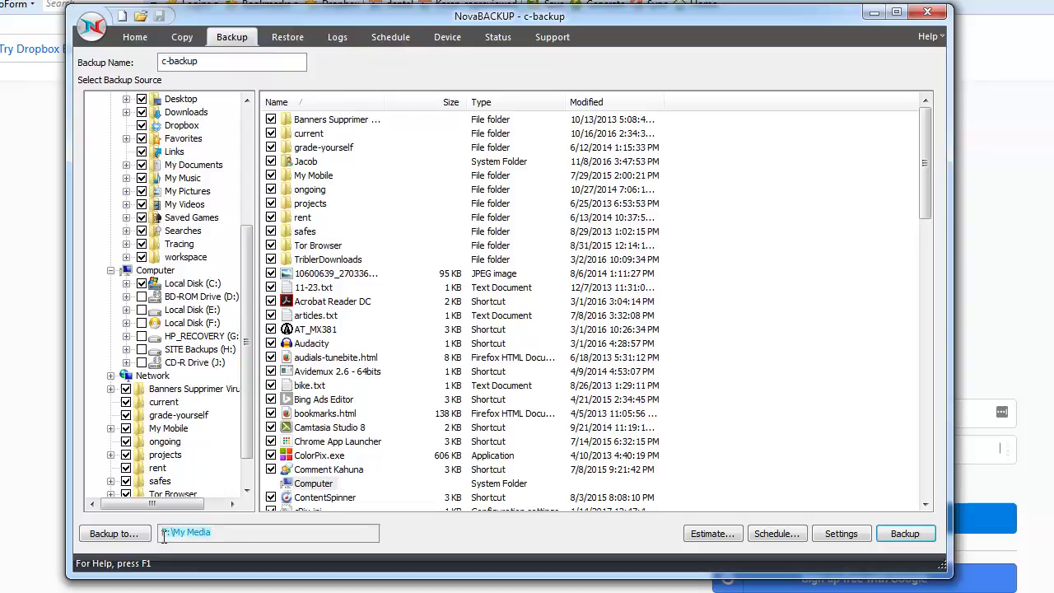
{"action": "left_click", "coordinate": [230, 532]}
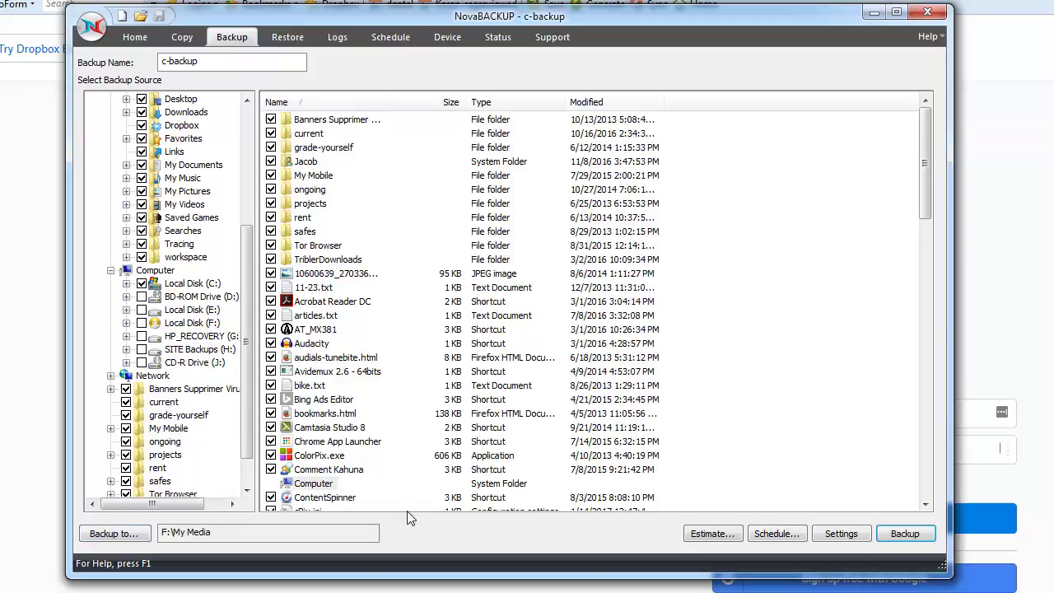
- Examine the available schedule types for the c-backup job and leave the schedule options without saving
{"action": "left_click", "coordinate": [777, 535]}
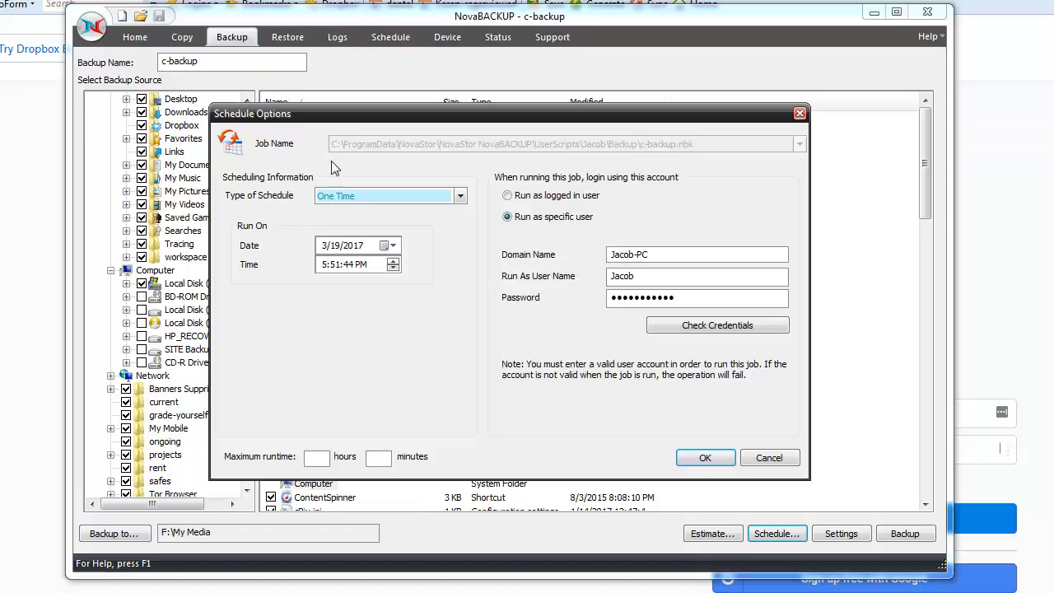
{"action": "left_click", "coordinate": [388, 195]}
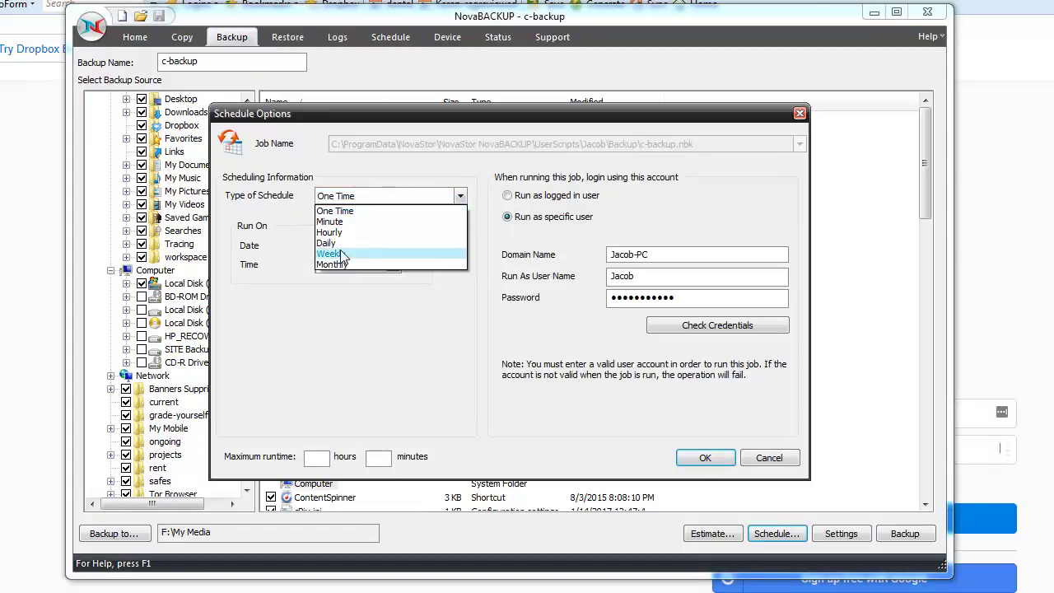
{"action": "left_click", "coordinate": [320, 390]}
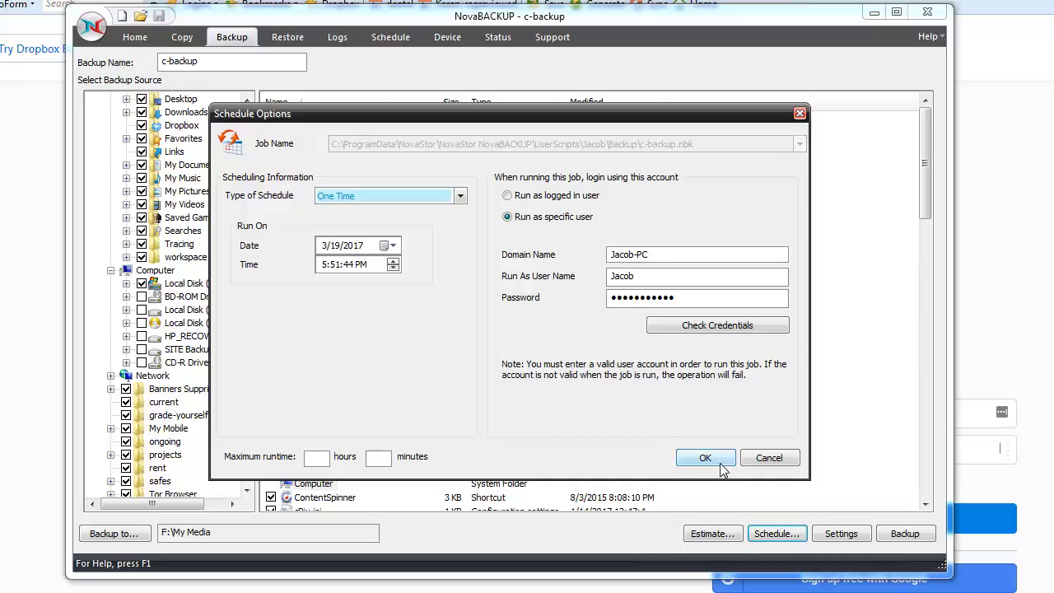
{"action": "left_click", "coordinate": [752, 459]}
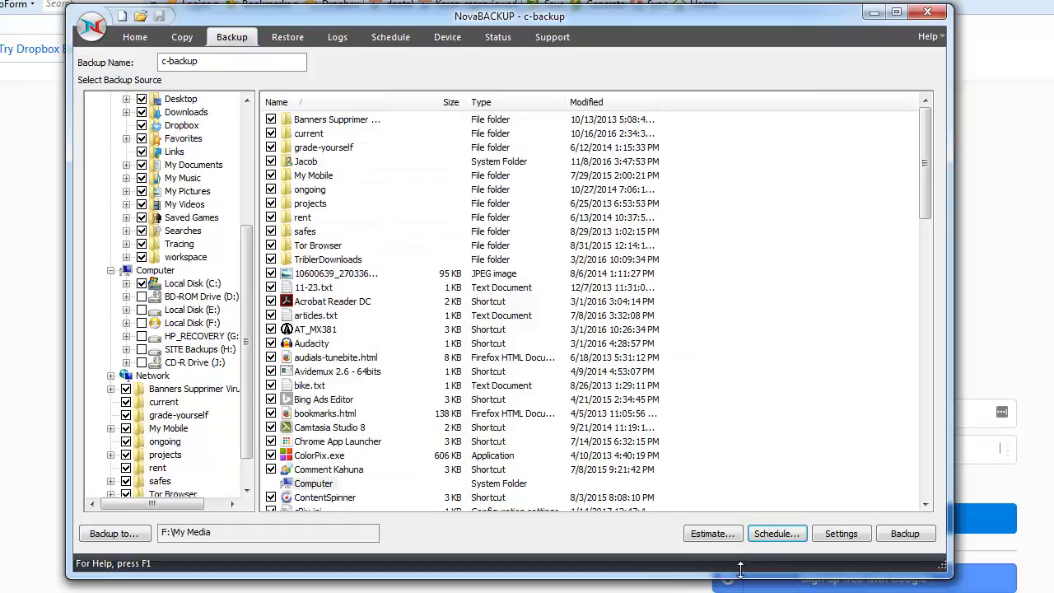
- Try the Append to media write mode in the job's advanced settings, and set it back to Overwrite media
{"action": "left_click", "coordinate": [842, 534]}
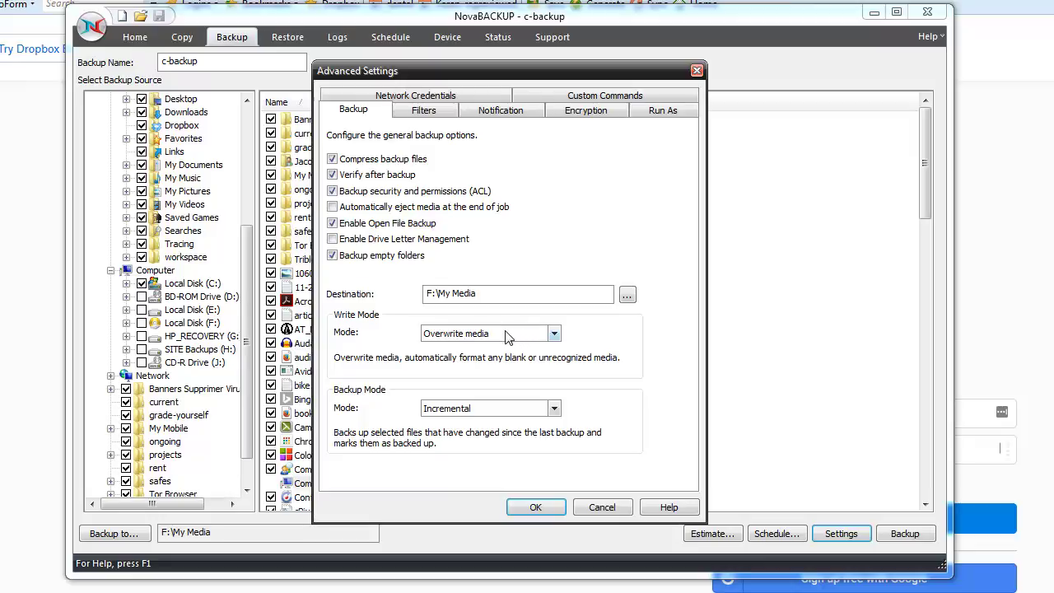
{"action": "left_click", "coordinate": [508, 335]}
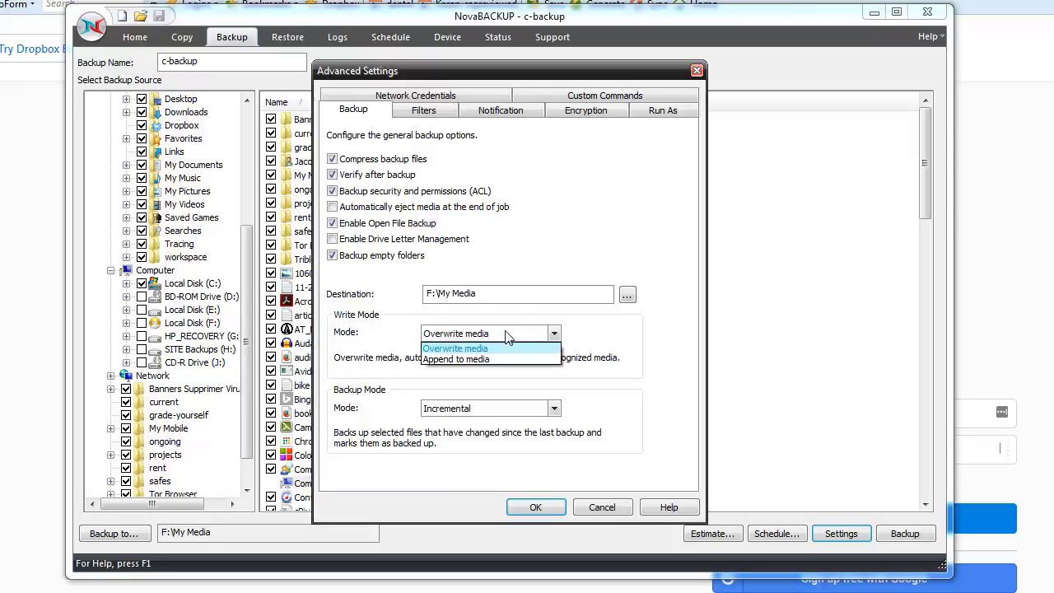
{"action": "left_click", "coordinate": [471, 359]}
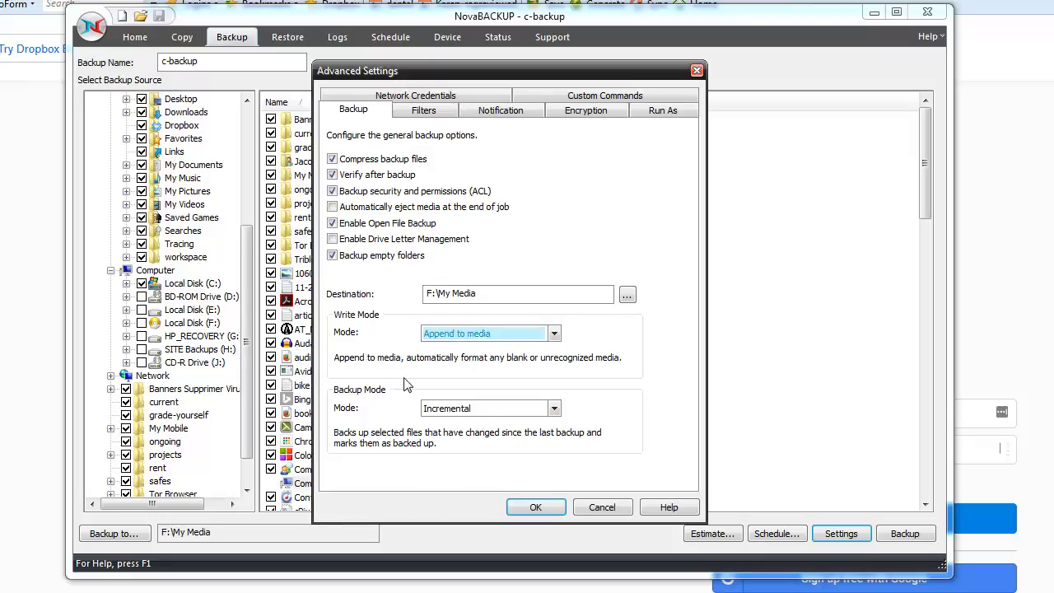
{"action": "left_click", "coordinate": [487, 335]}
{"action": "left_click", "coordinate": [468, 349]}
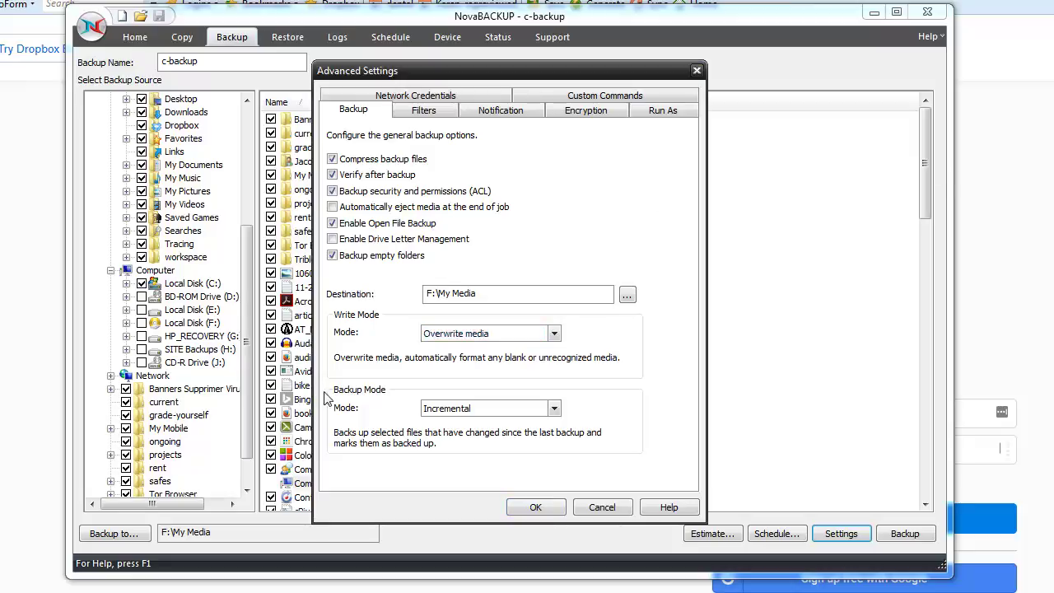
- Try the Full backup mode for the job, and set the mode back to Incremental
{"action": "left_click", "coordinate": [462, 412]}
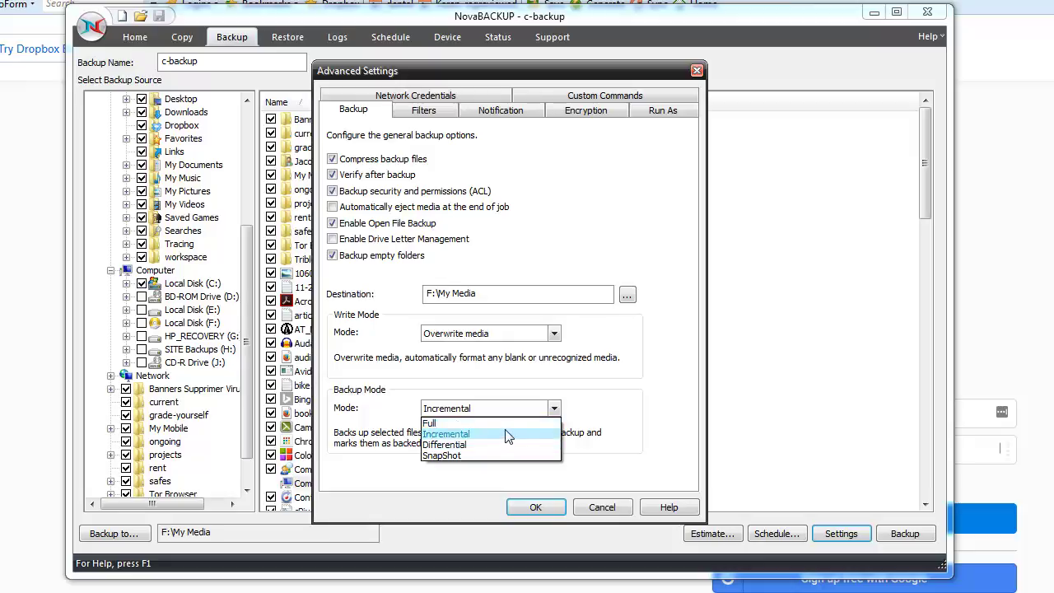
{"action": "left_click", "coordinate": [510, 424]}
{"action": "left_click", "coordinate": [461, 412]}
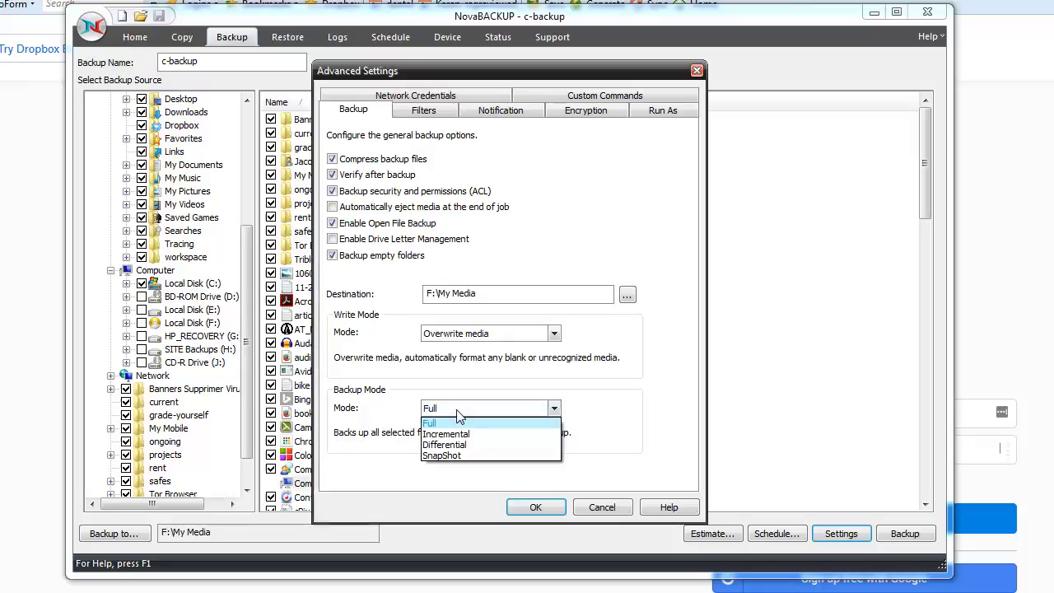
{"action": "left_click", "coordinate": [441, 434]}
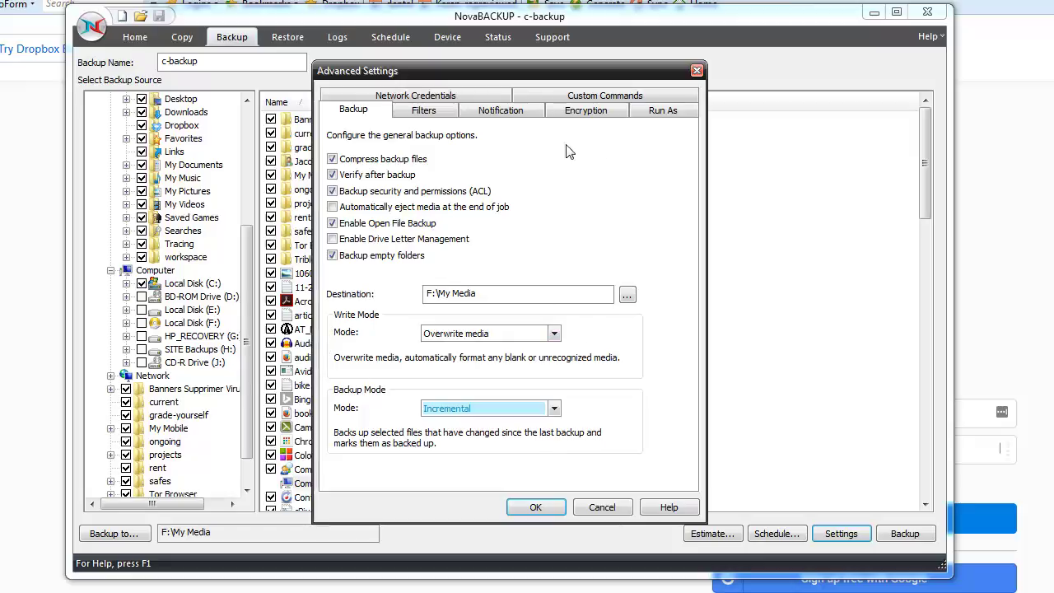
- Review the job's filter, notification and e-mail alert settings, and close both settings dialogs without saving
{"action": "left_click", "coordinate": [435, 114]}
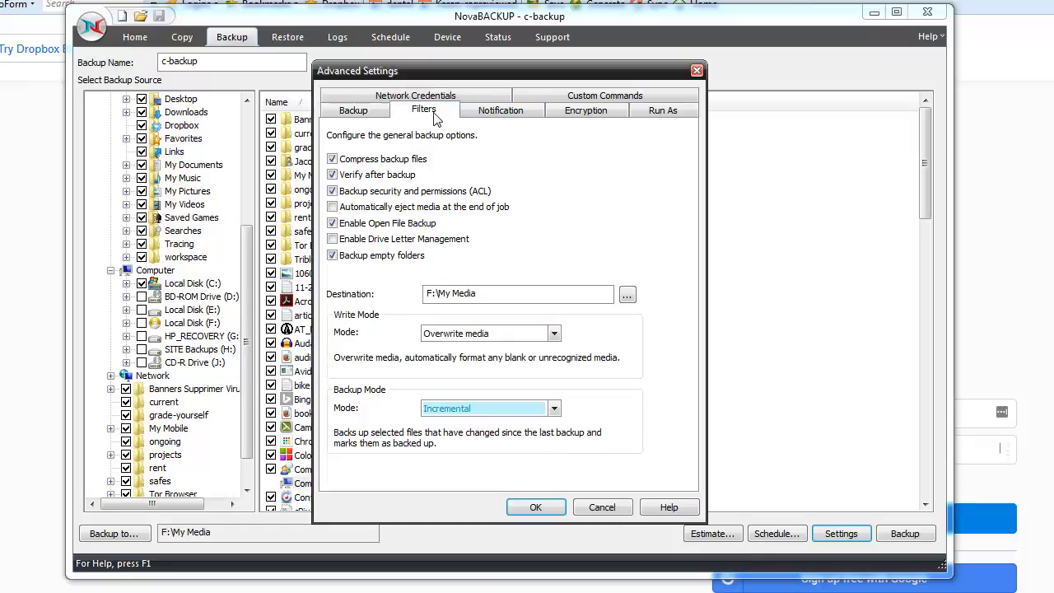
{"action": "left_click", "coordinate": [500, 109]}
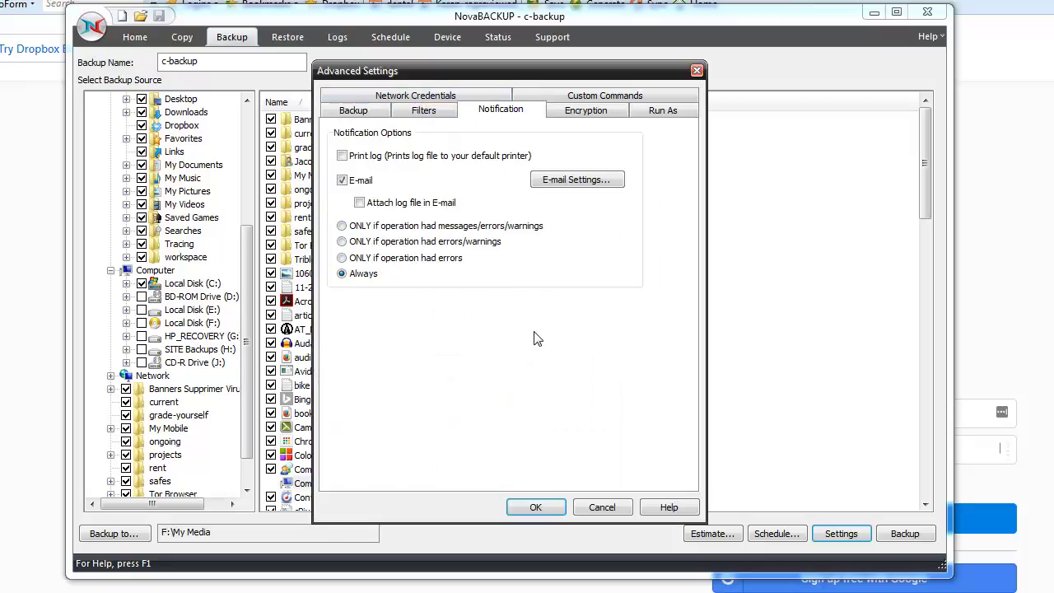
{"action": "left_click", "coordinate": [578, 180]}
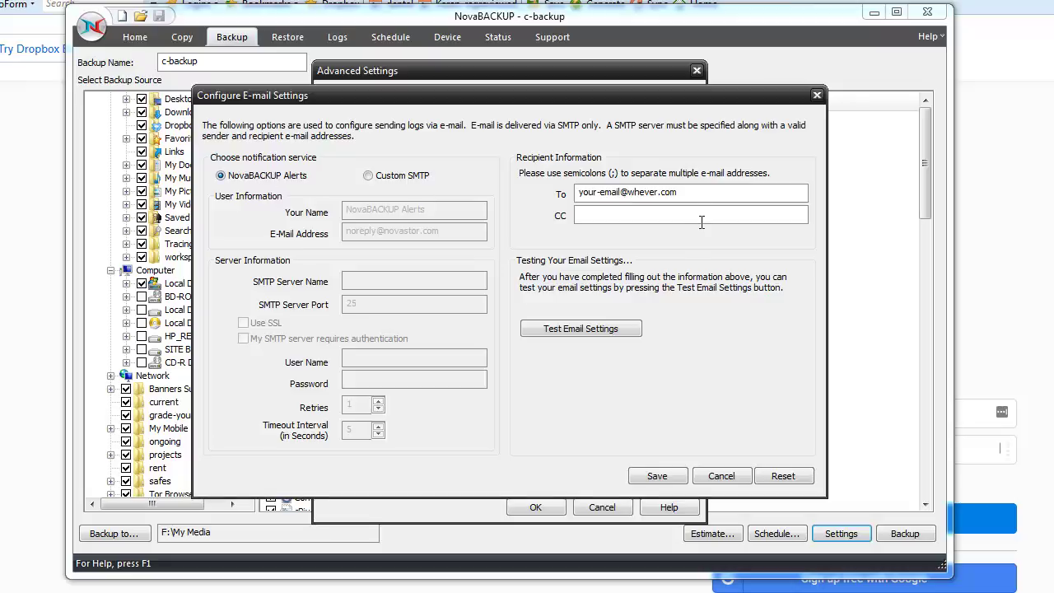
{"action": "left_click", "coordinate": [388, 190]}
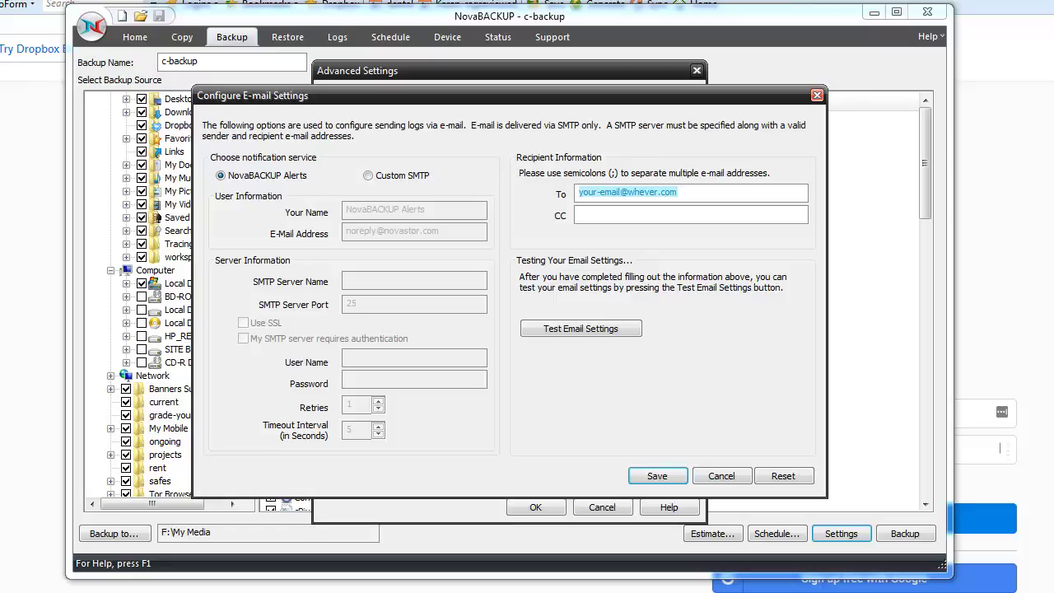
{"action": "key", "text": "Escape"}
{"action": "key", "text": "Escape"}
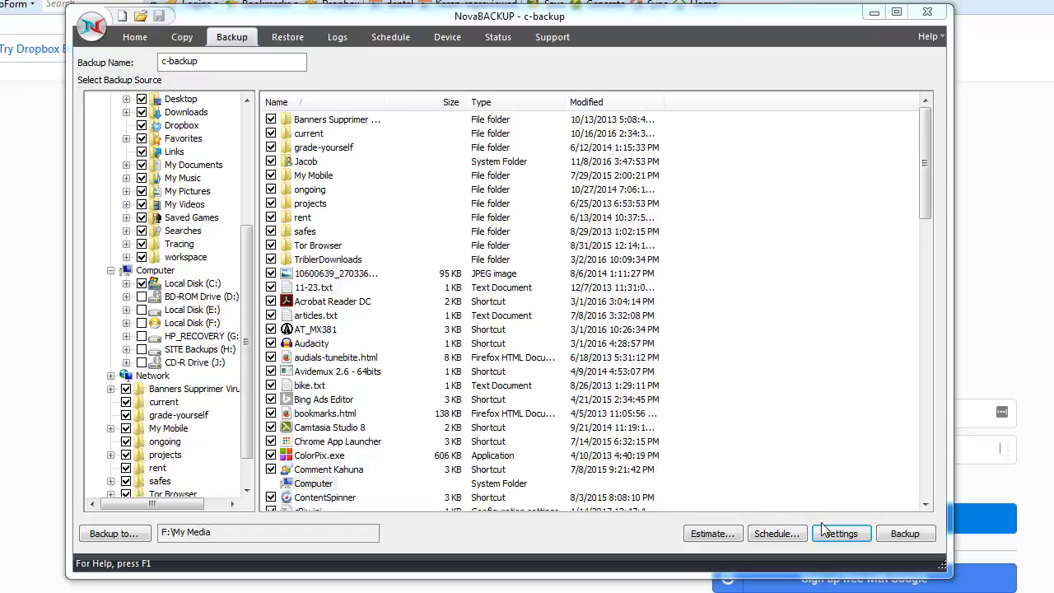
- Switch to the web browser and view the Google Drive and Dropbox pages as cloud storage options
{"action": "left_click", "coordinate": [944, 23]}
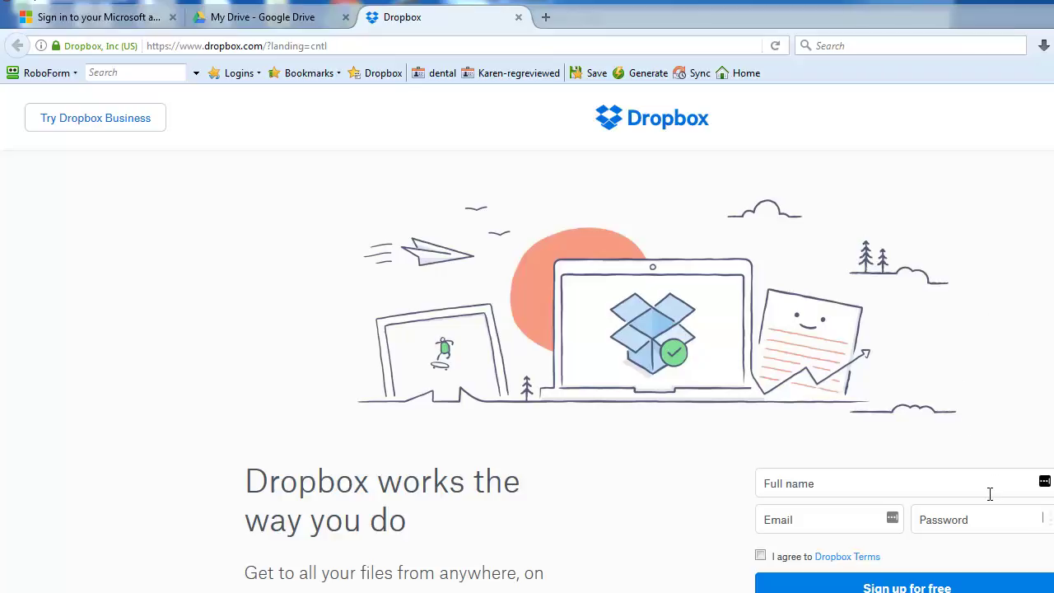
{"action": "left_click", "coordinate": [287, 13]}
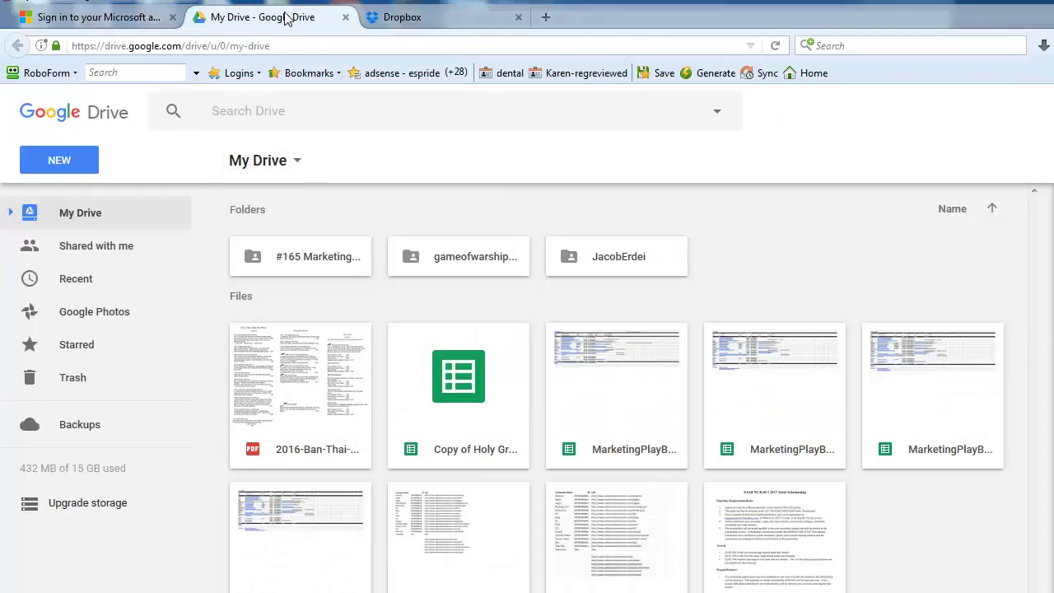
{"action": "left_click", "coordinate": [402, 17]}
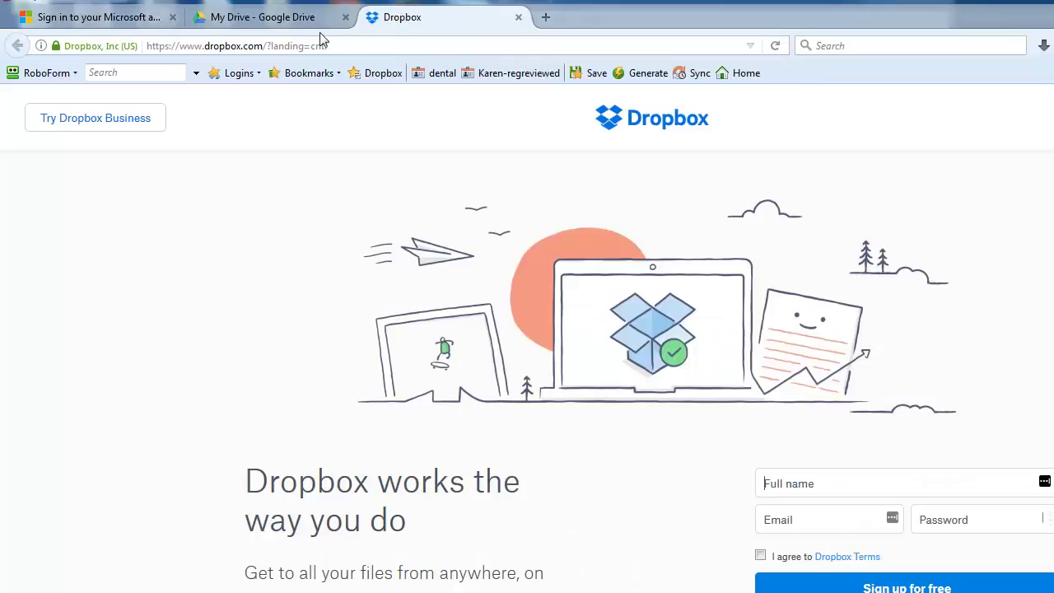
- View the Microsoft account sign-in page as another cloud storage option, and return to the Dropbox page
{"action": "left_click", "coordinate": [152, 20]}
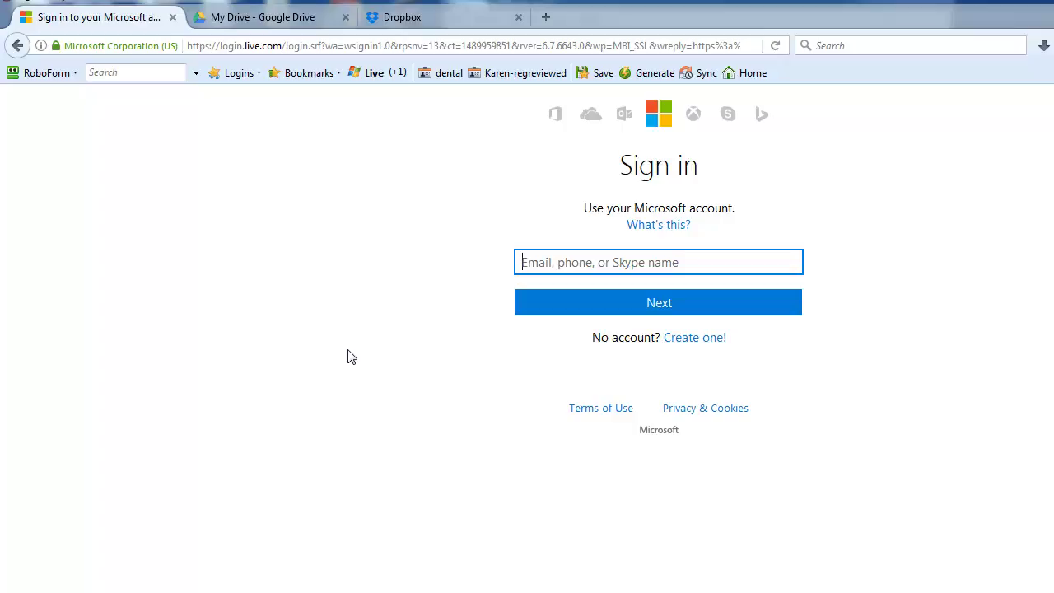
{"action": "left_click", "coordinate": [466, 13]}
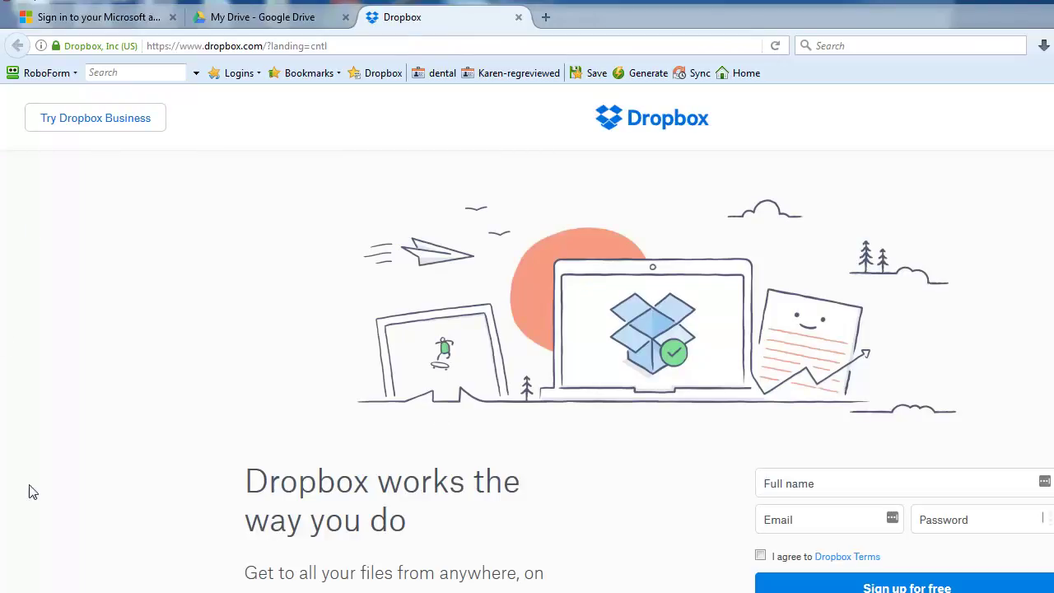
- Switch to Windows Explorer, examine the My Media.nbd backup file on Local Disk (F:), and return to the Dropbox page in the browser
{"action": "key", "text": "super+e"}
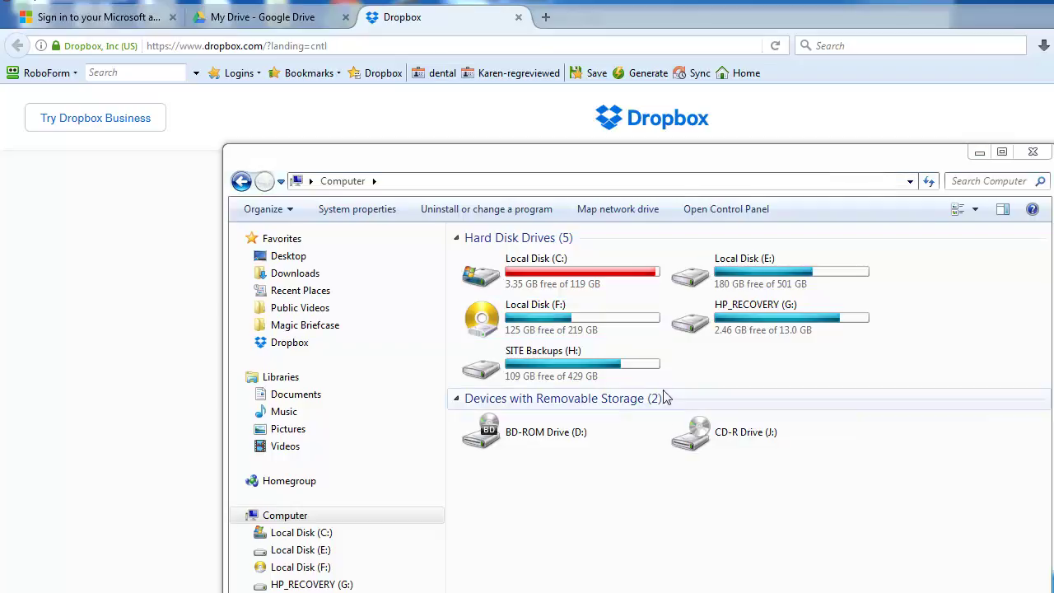
{"action": "left_click", "coordinate": [624, 495]}
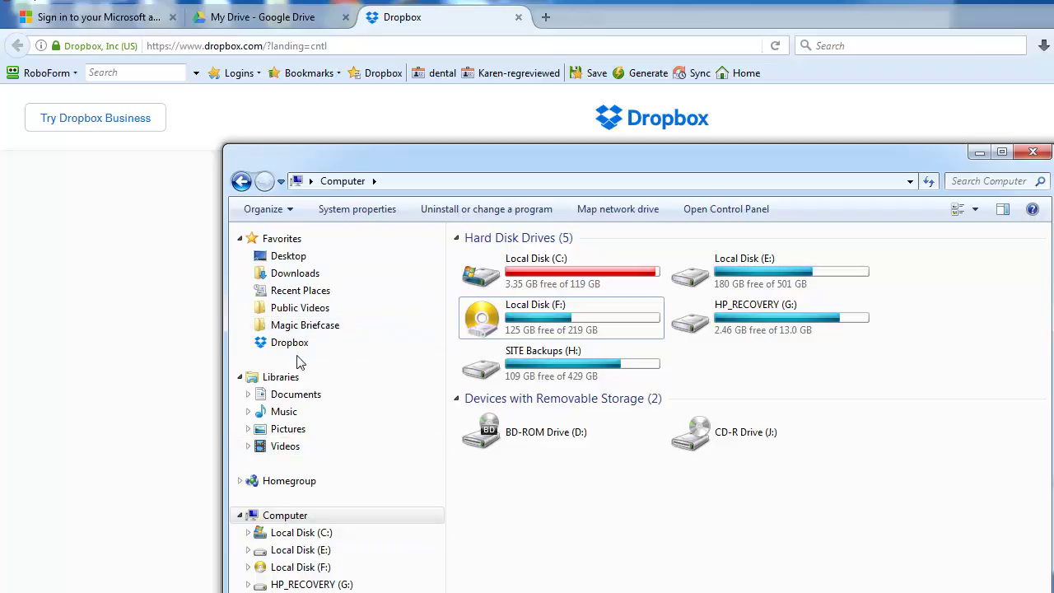
{"action": "left_click", "coordinate": [537, 334]}
{"action": "double_click", "coordinate": [537, 335]}
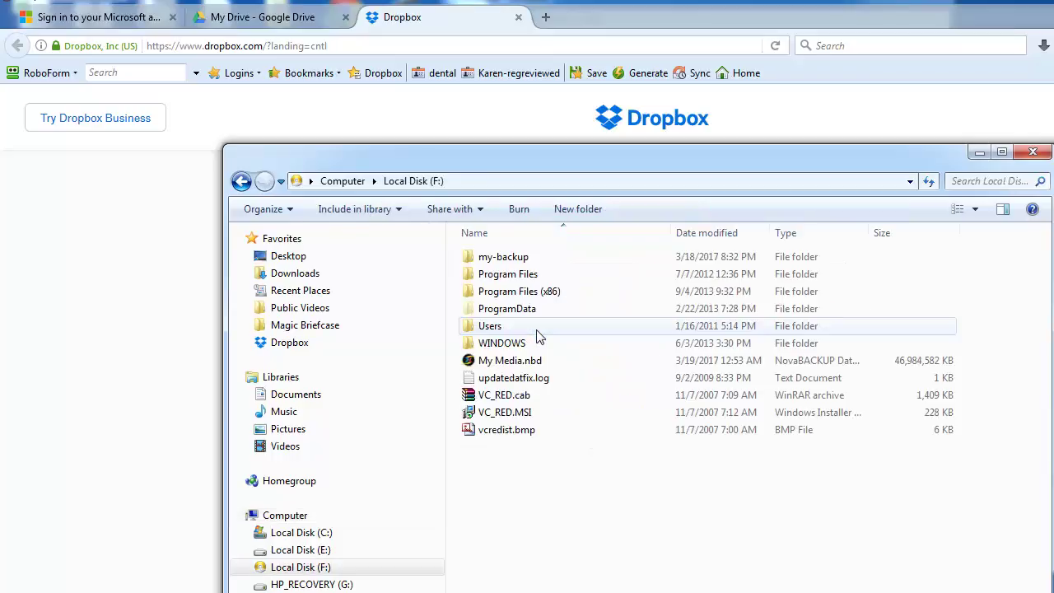
{"action": "left_click", "coordinate": [624, 366]}
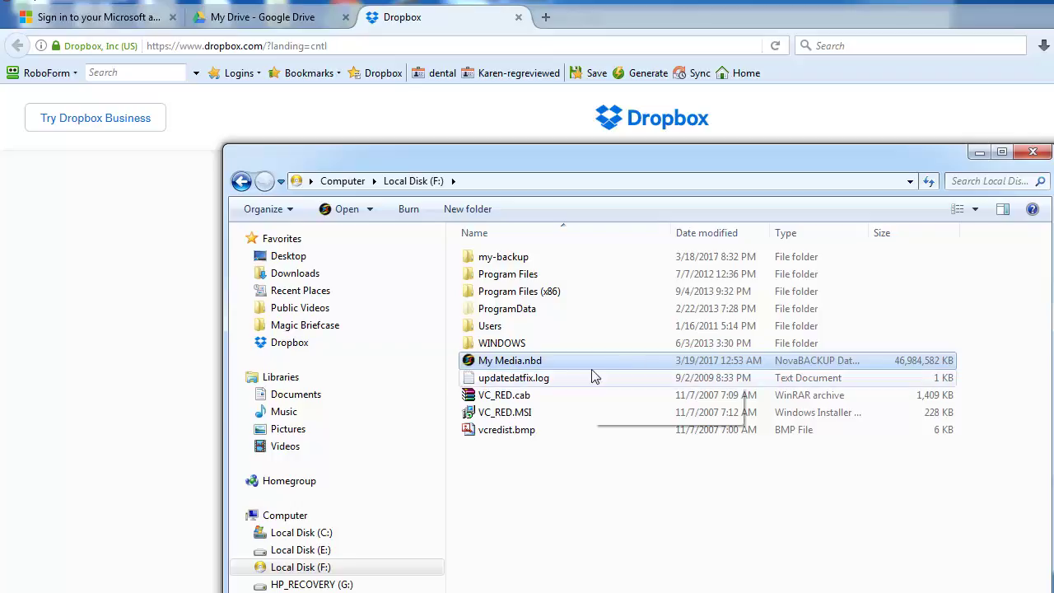
{"action": "left_click", "coordinate": [685, 28]}
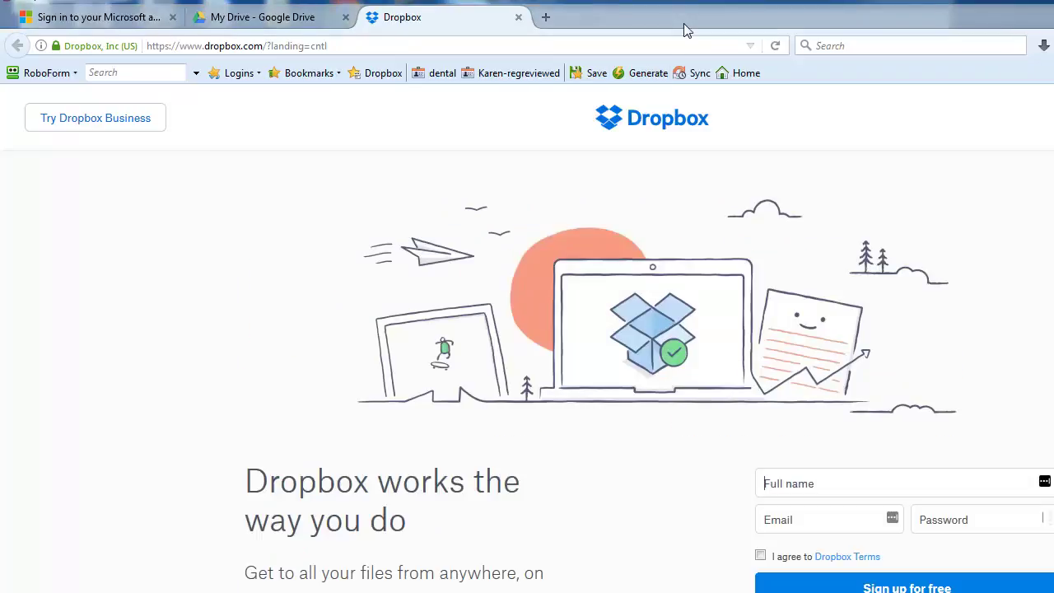